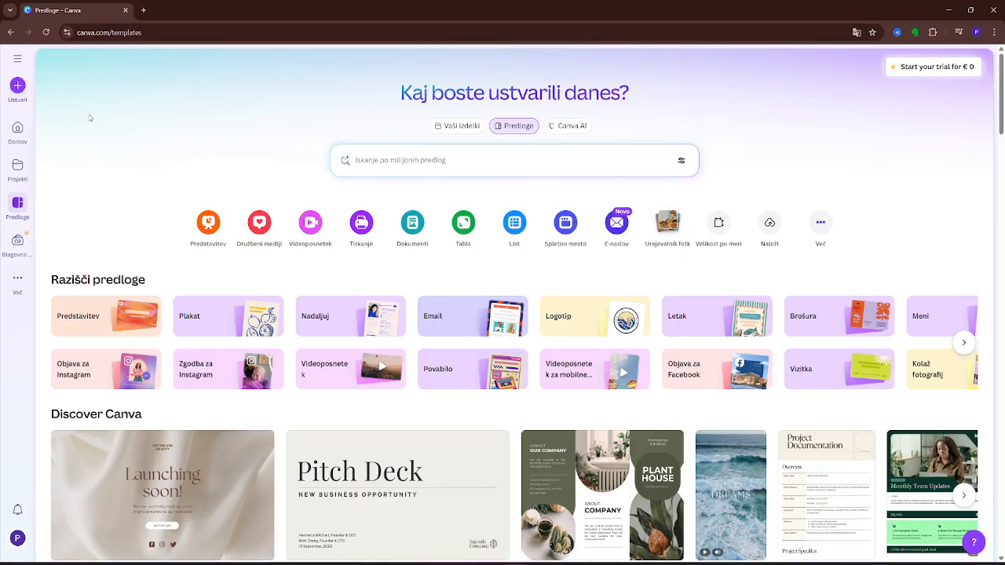
Create a new A4 Portrait document (21 × 29.7 cm) by searching the design types for "a4".
click(17, 86)
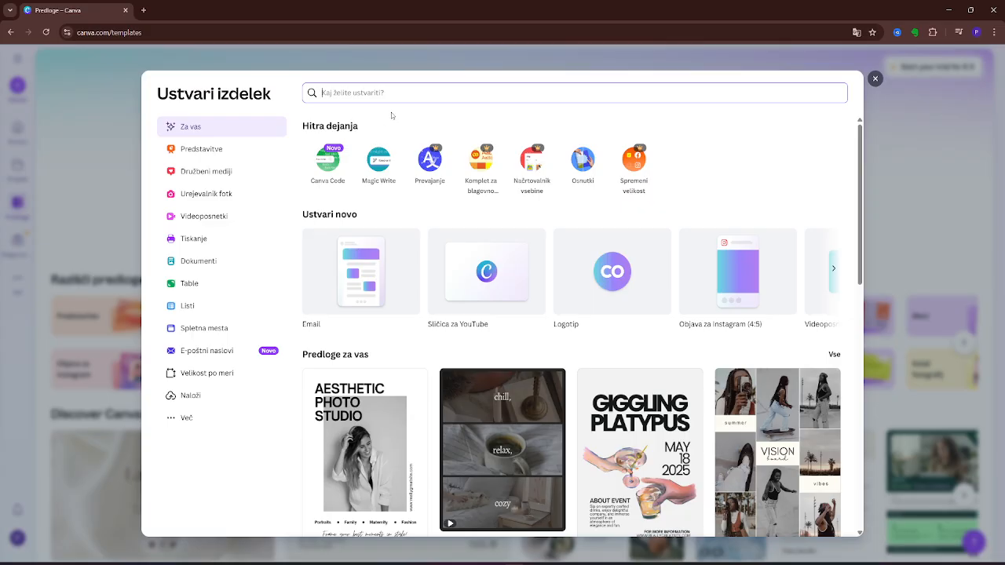
text(a4)
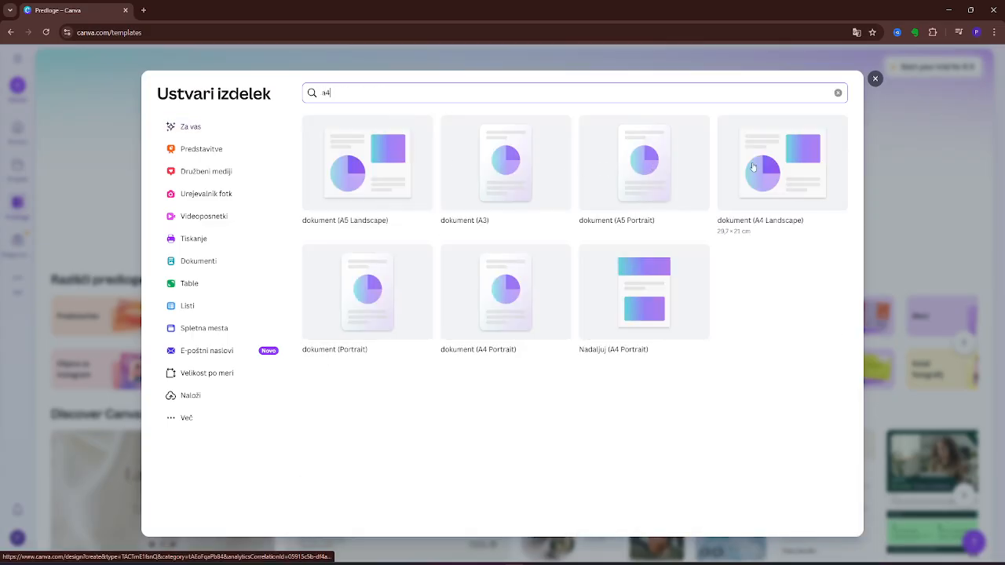
click(520, 290)
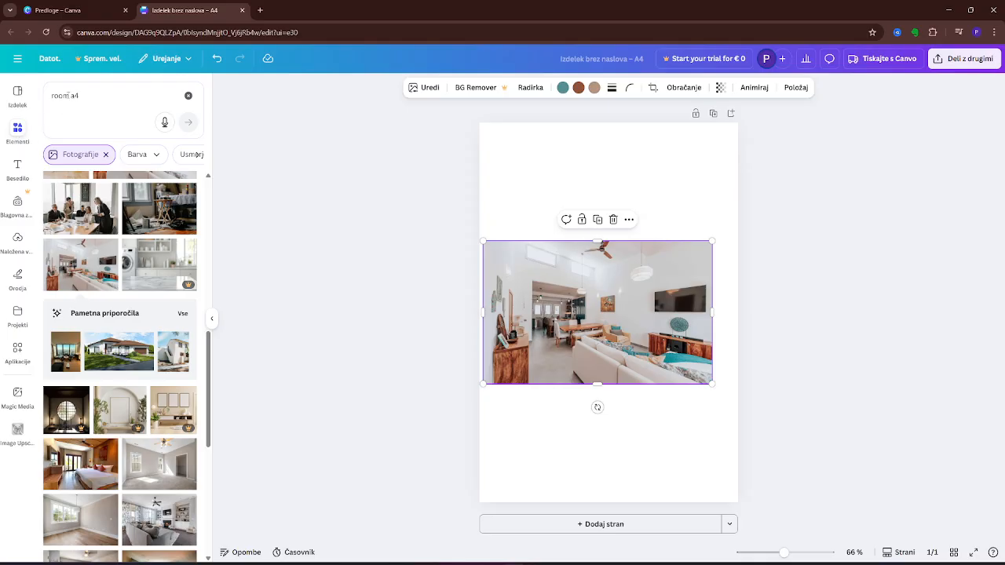
Clear the "room a4" element search, deselect the photo and collapse the elements library.
click(80, 95)
click(110, 95)
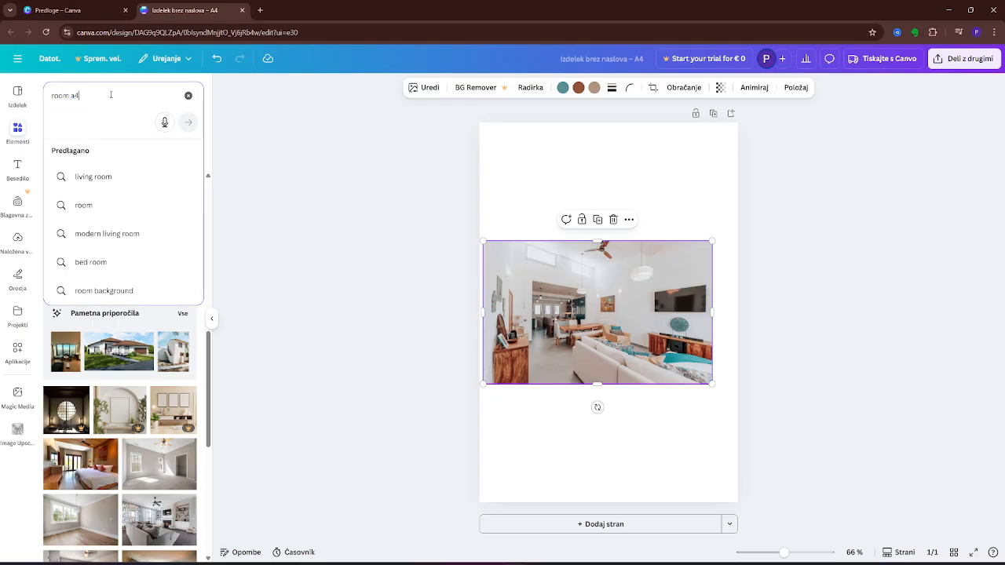
click(189, 95)
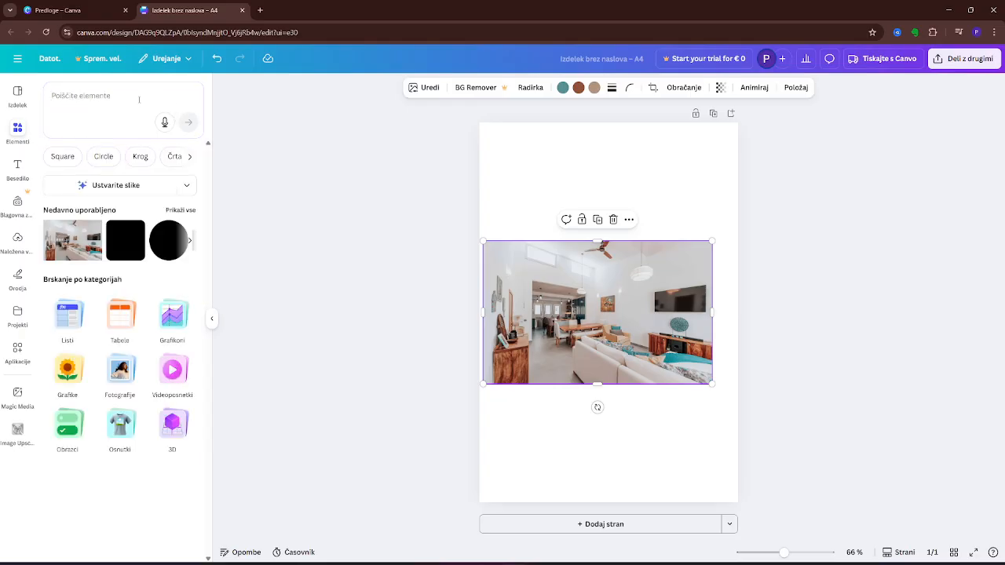
click(139, 99)
click(350, 311)
click(349, 310)
click(17, 130)
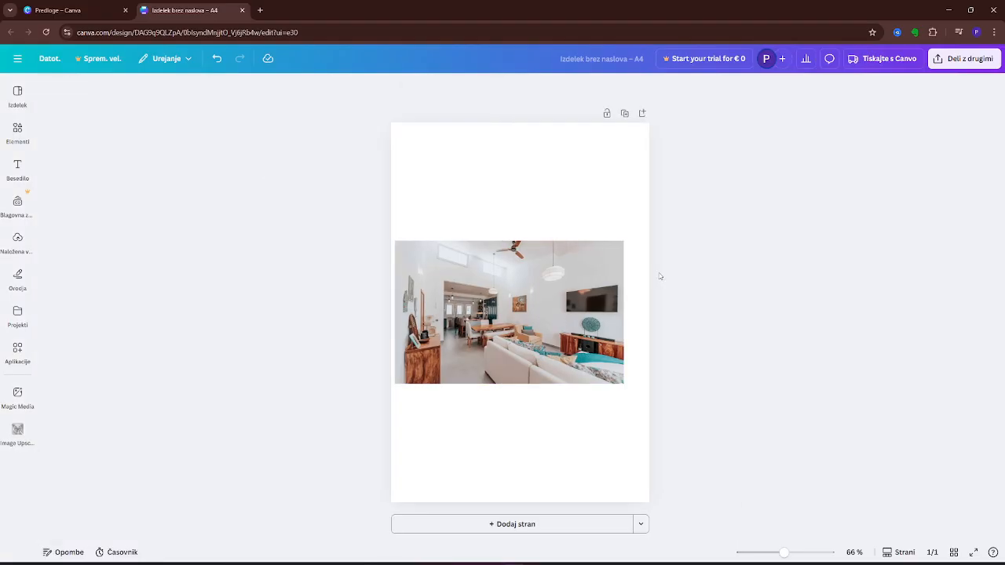
Stretch the living-room photo on all sides until it covers the whole A4 page edge to edge.
click(620, 310)
drag(623, 312, 646, 312)
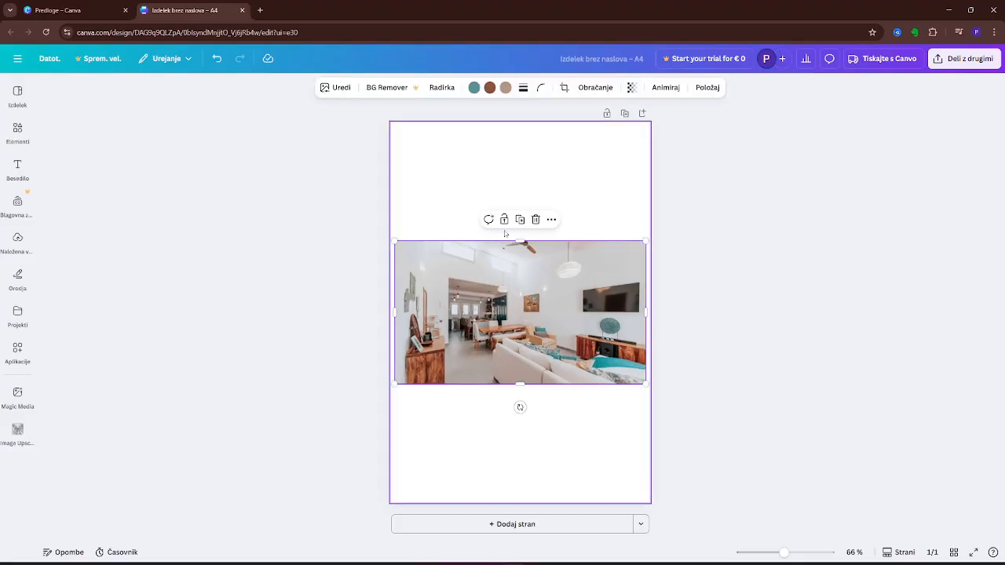
drag(520, 241, 519, 126)
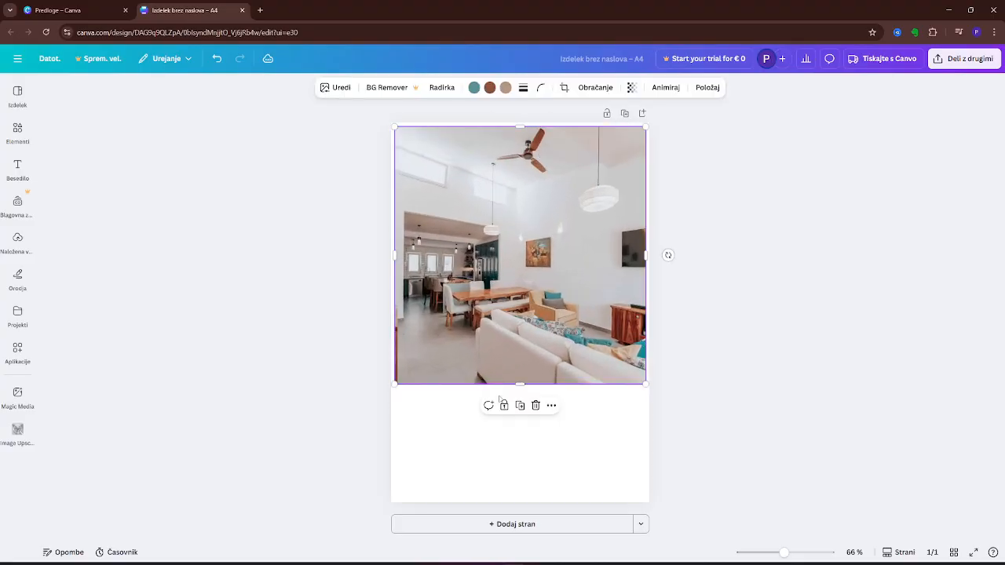
drag(521, 384, 521, 497)
click(521, 498)
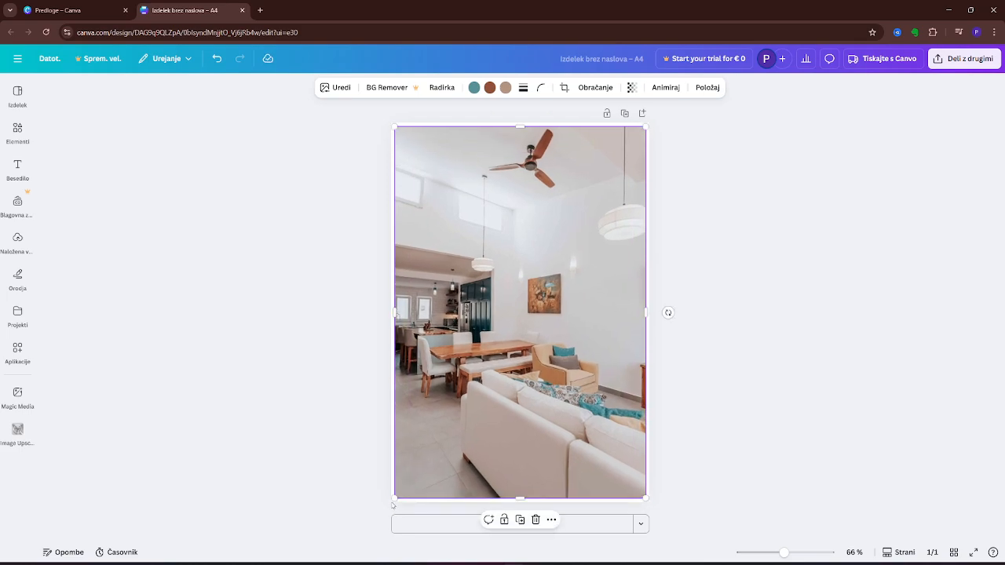
drag(393, 504, 391, 501)
drag(647, 500, 648, 503)
drag(647, 124, 651, 121)
drag(392, 125, 391, 122)
Duplicate the full-page photo and line the copy up with the original's side edges, slightly lower.
right_click(487, 291)
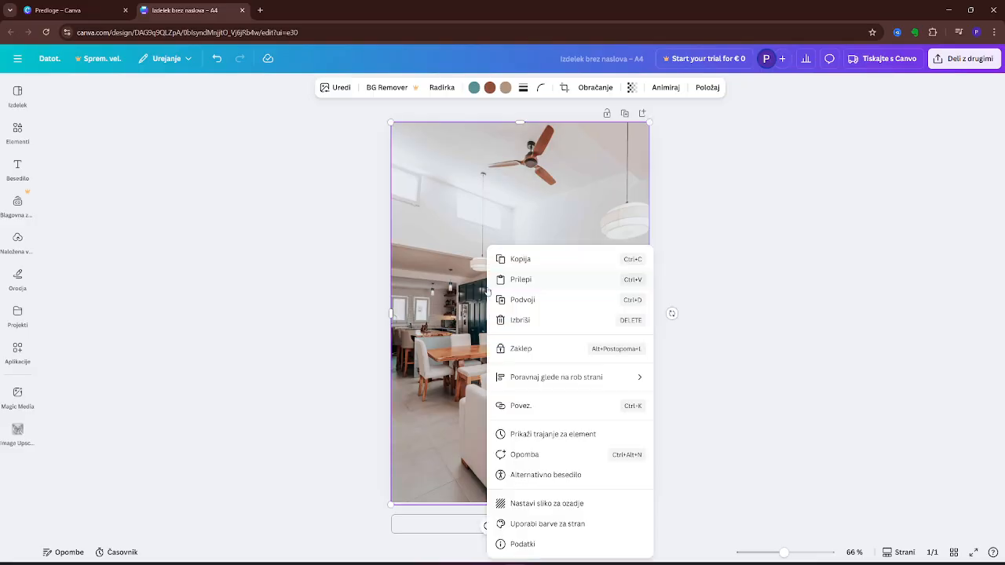
click(534, 301)
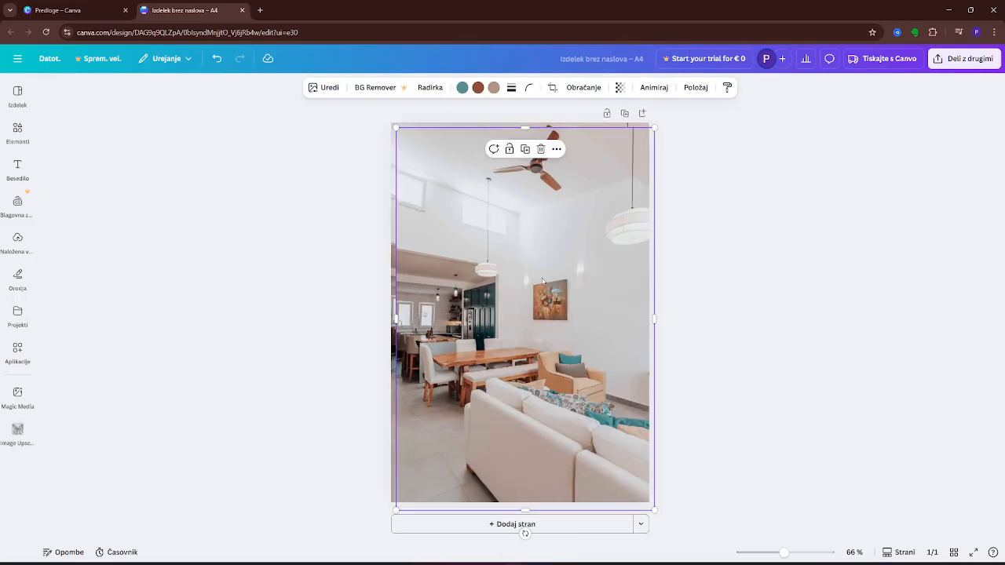
mouse_move(542, 281)
mouse_down()
mouse_move(518, 275)
mouse_move(538, 272)
mouse_move(538, 285)
mouse_up()
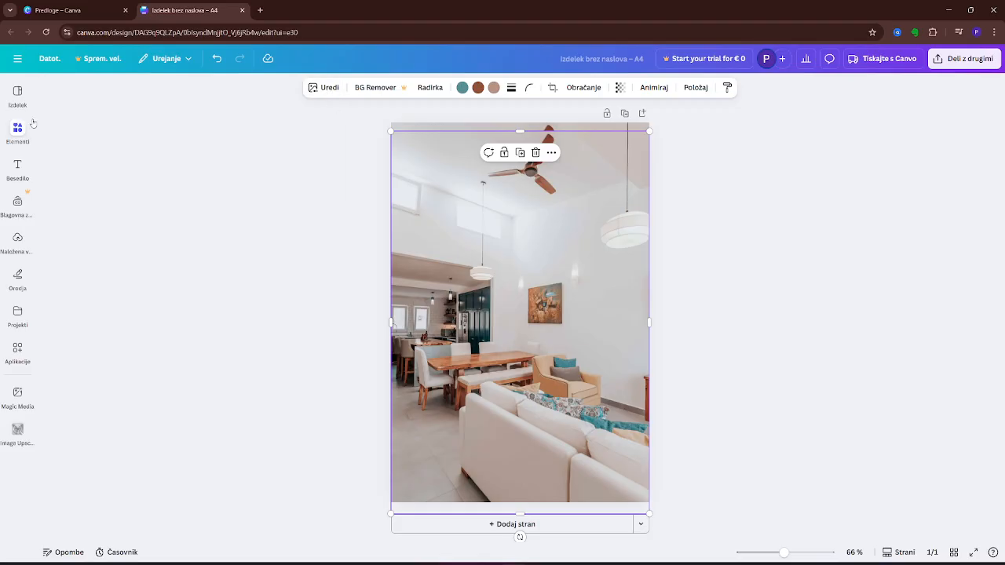
Apply the blur effect (Megla) to the whole image of the duplicated photo at intensity 60.
click(329, 91)
click(322, 93)
click(321, 91)
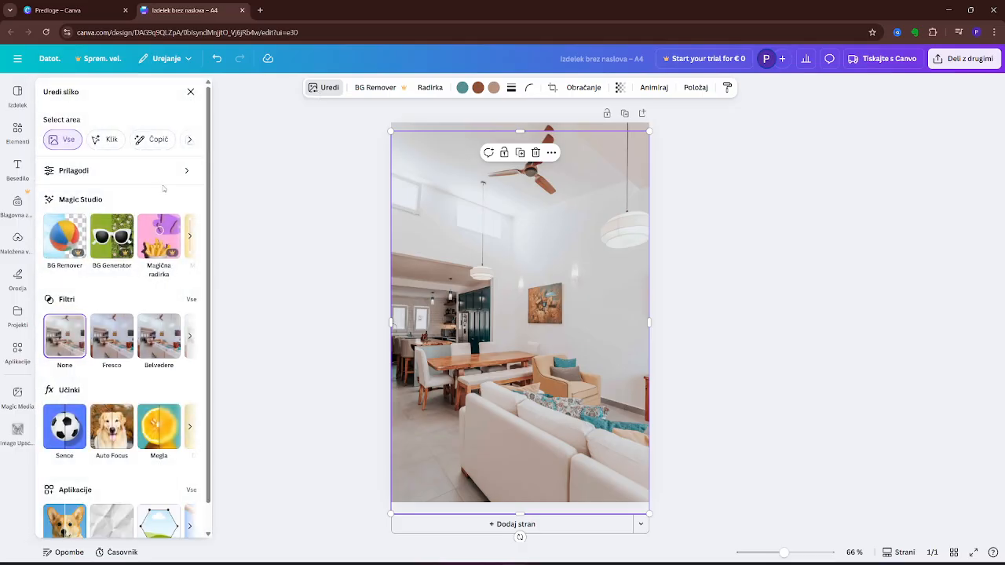
scroll(110, 126, down, 1)
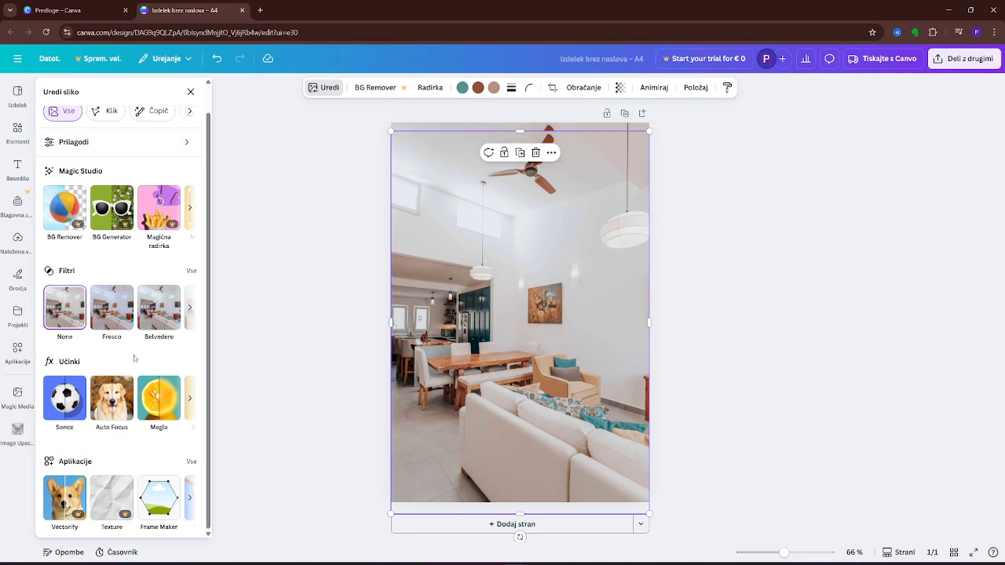
click(159, 401)
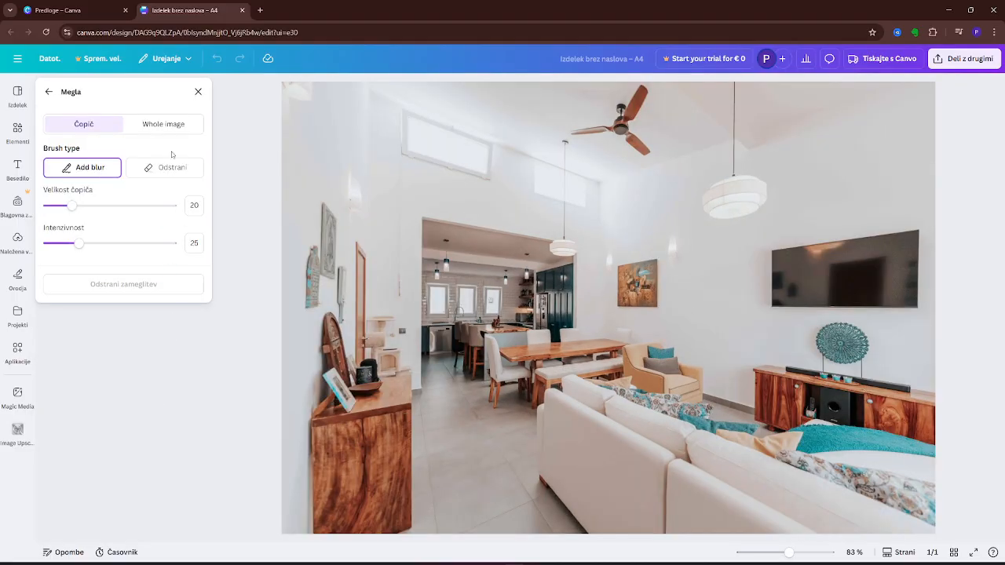
click(165, 124)
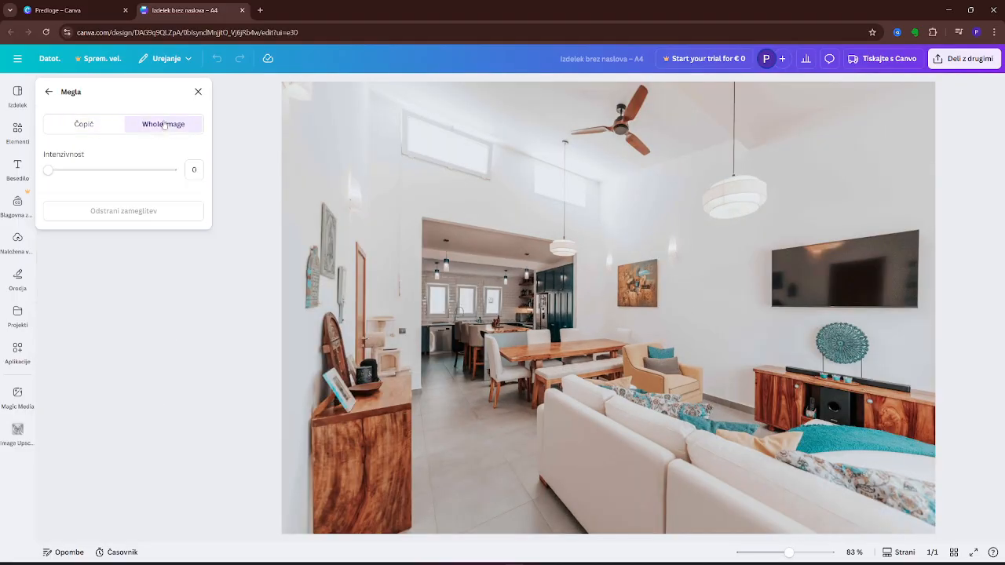
click(195, 170)
text(60)
key(Return)
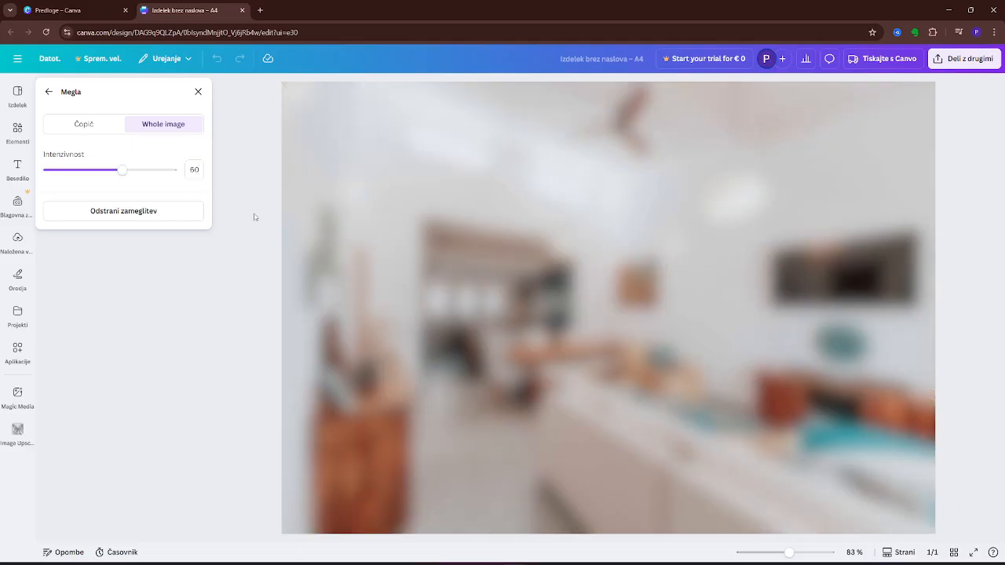
click(48, 93)
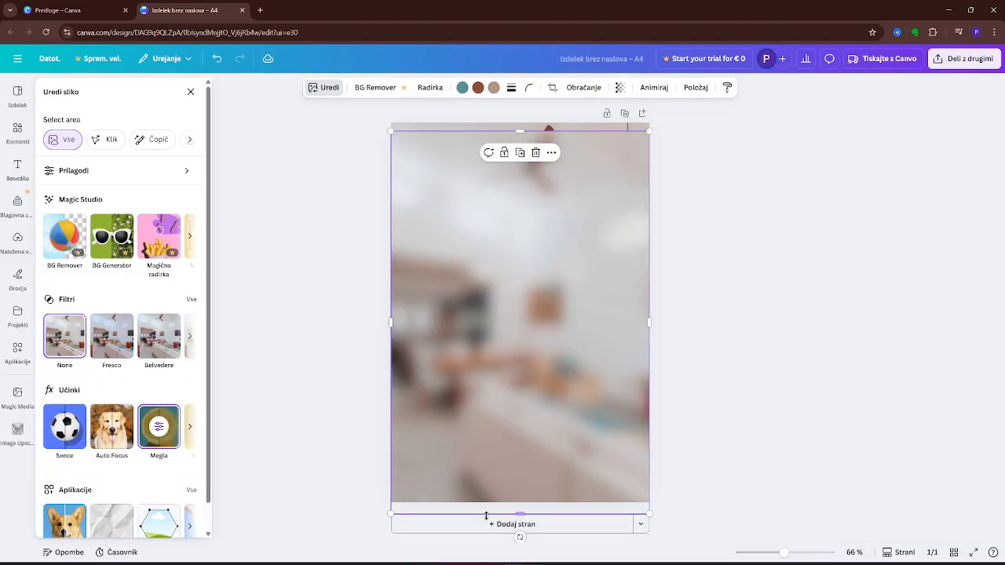
Crop the blurred copy from all four sides into a smaller panel over the middle of the page.
drag(519, 513, 512, 401)
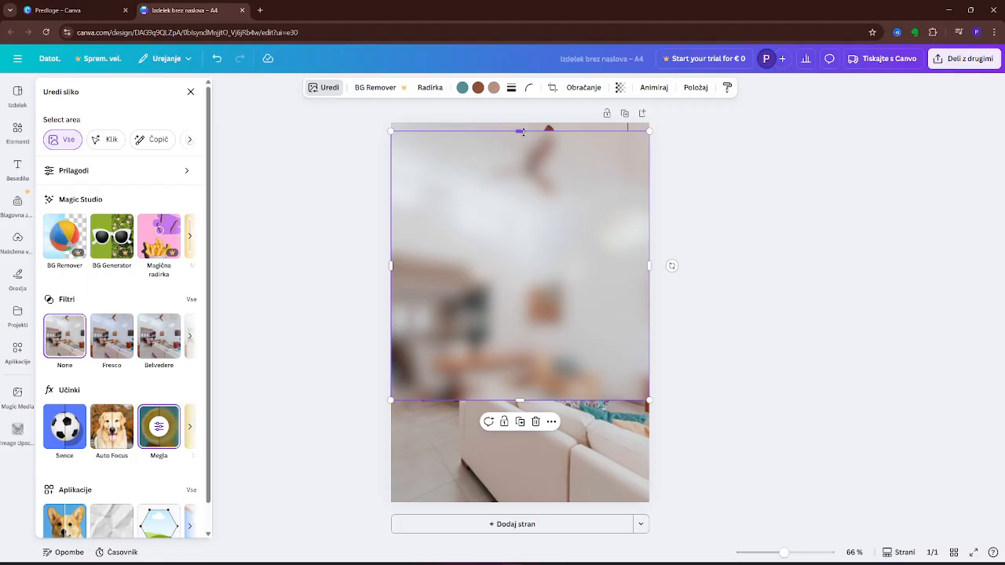
drag(522, 132, 520, 243)
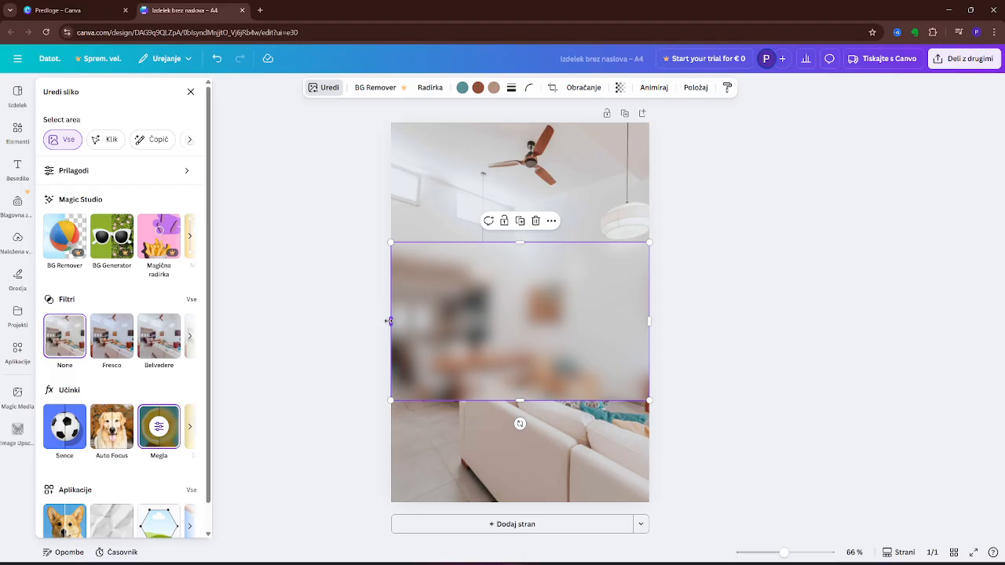
mouse_move(390, 320)
mouse_down()
mouse_move(433, 320)
mouse_move(403, 320)
mouse_up()
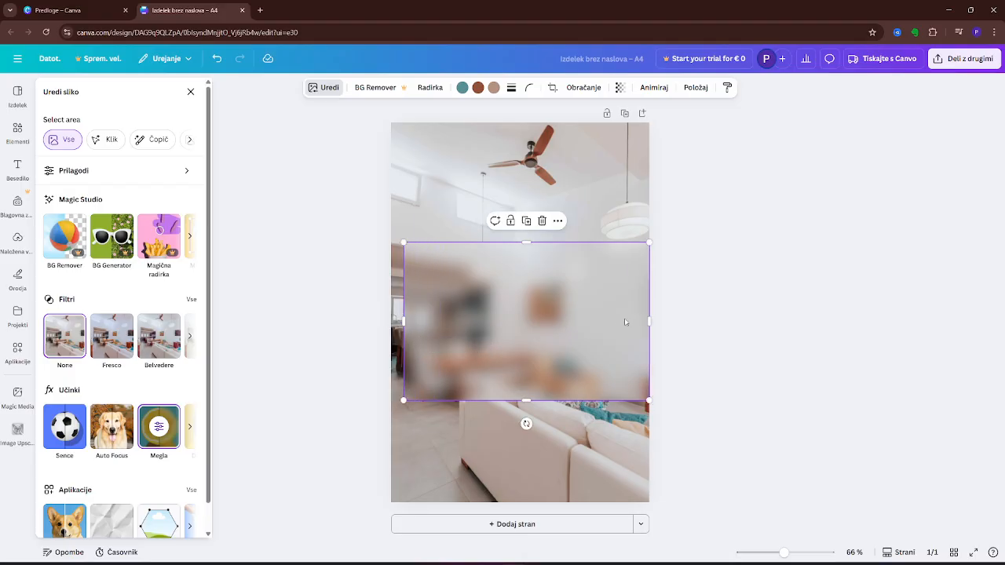
drag(648, 320, 628, 320)
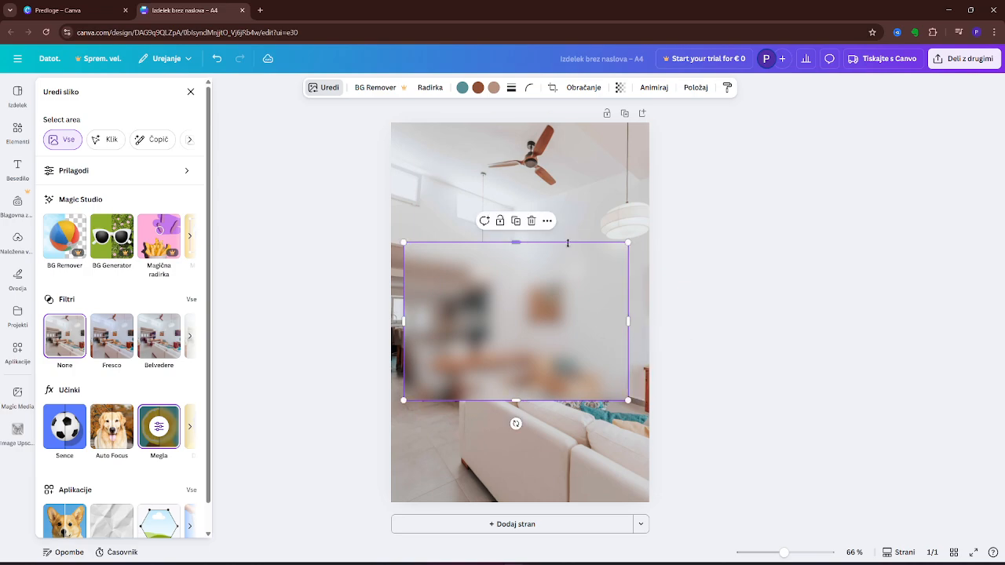
drag(518, 242, 516, 203)
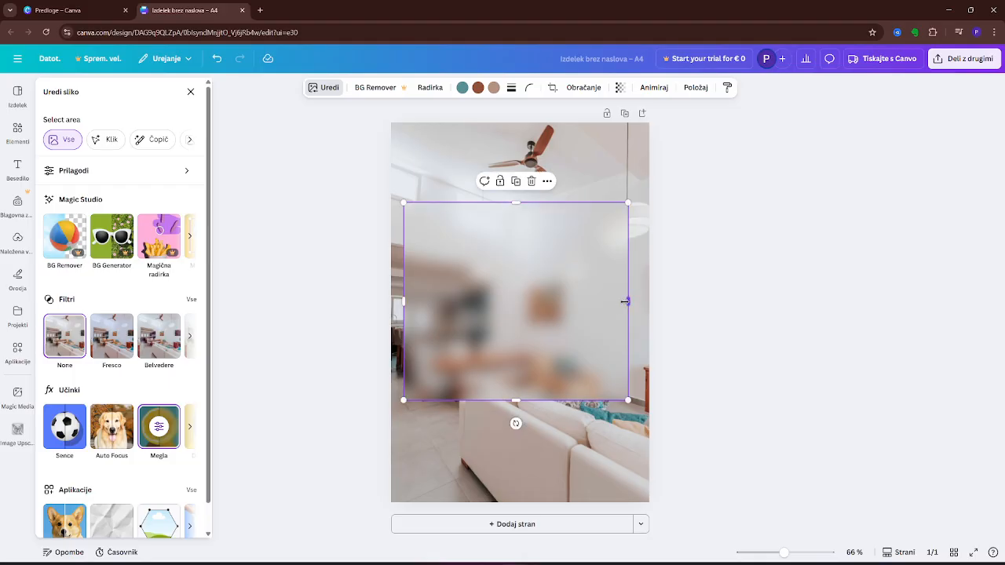
drag(625, 301, 627, 302)
drag(516, 401, 517, 405)
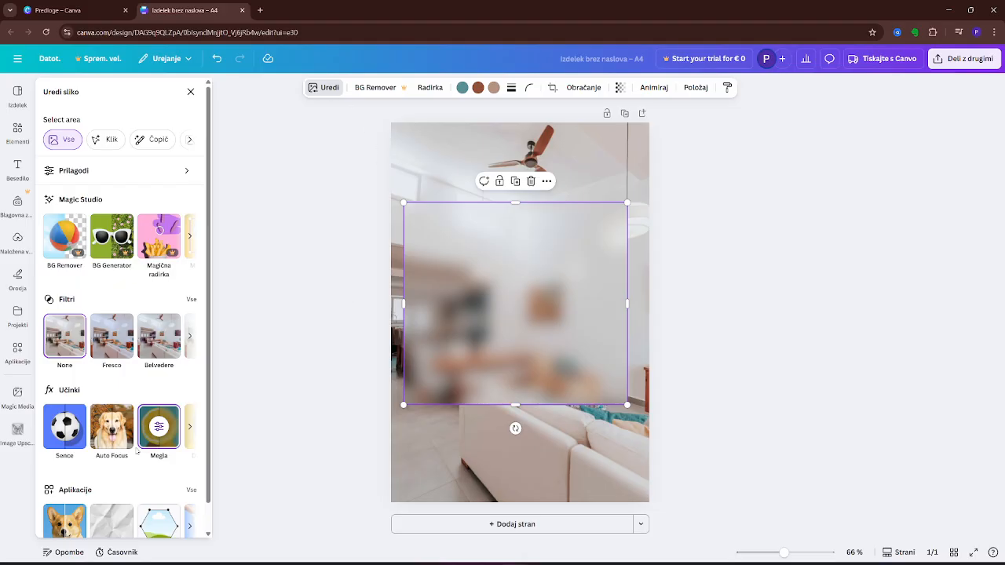
Set the blur intensity of the cropped panel to 40.
click(162, 428)
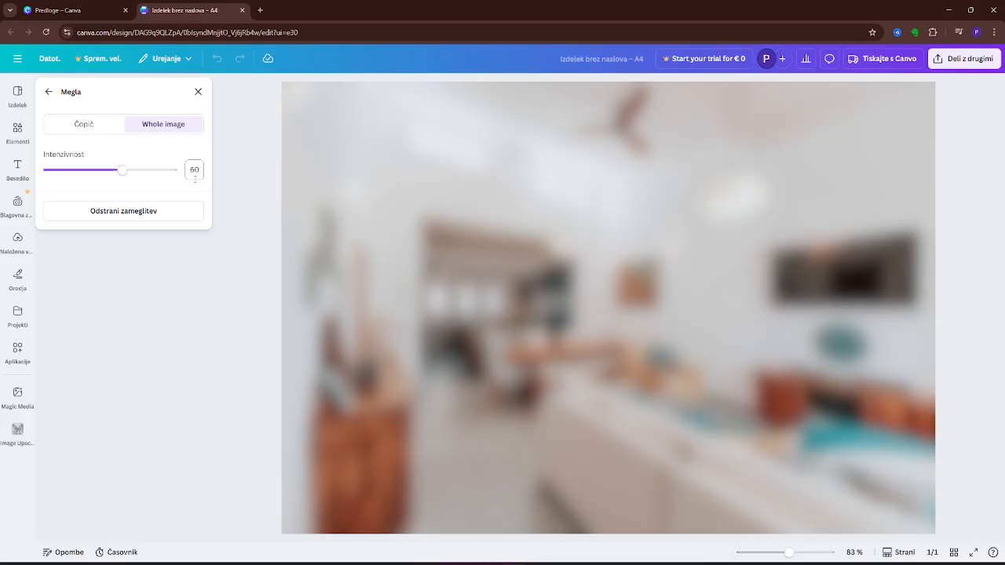
click(199, 170)
text(40)
key(Return)
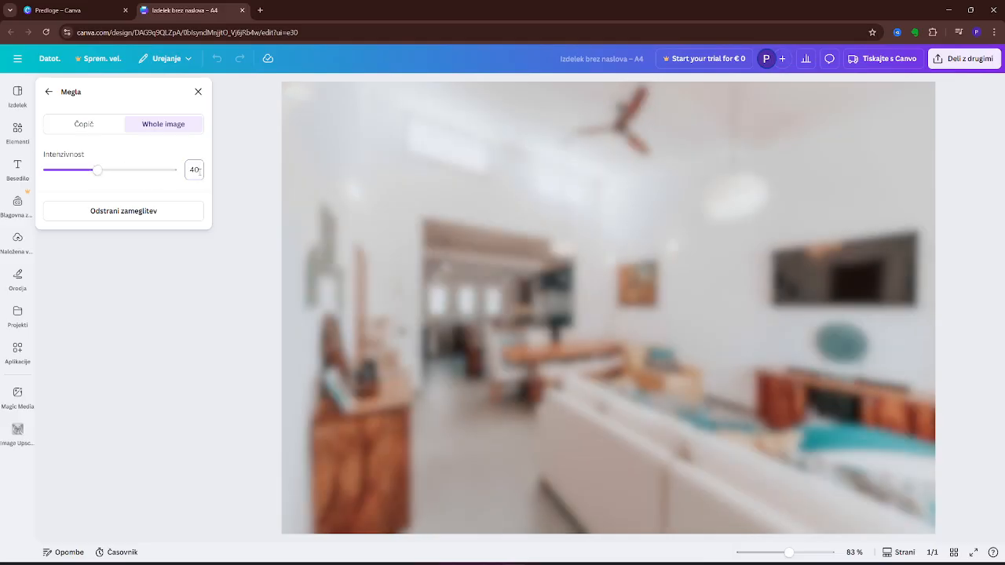
click(48, 92)
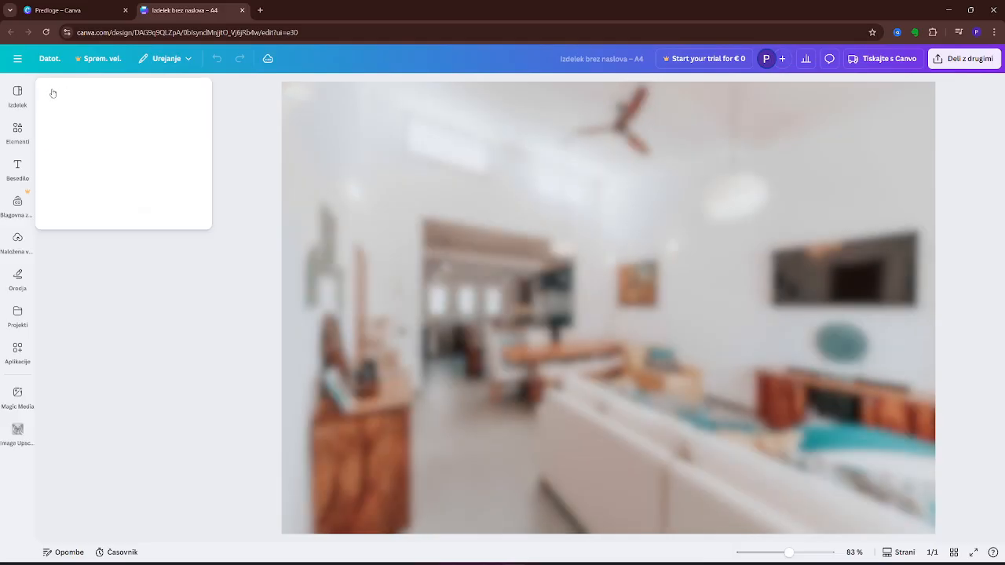
Nudge the blurred panel slightly up with its left edge trimmed, and set its rounded corners to 100.
drag(570, 285, 569, 272)
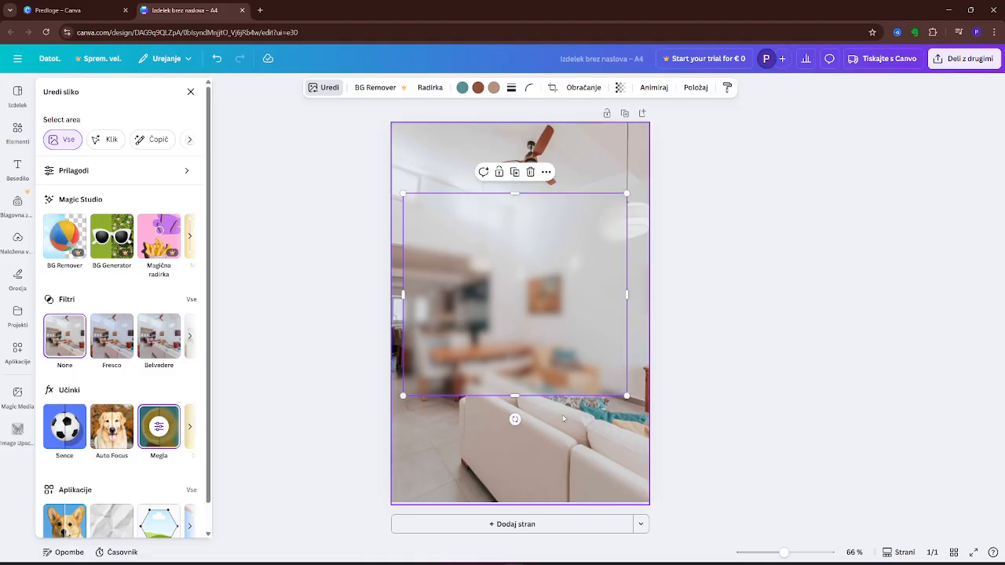
drag(404, 295, 406, 295)
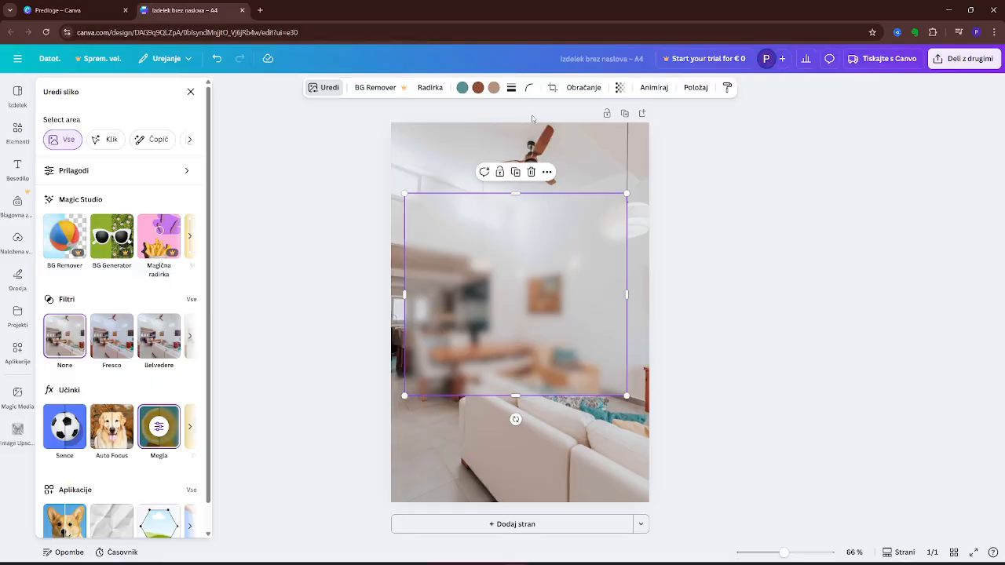
click(530, 88)
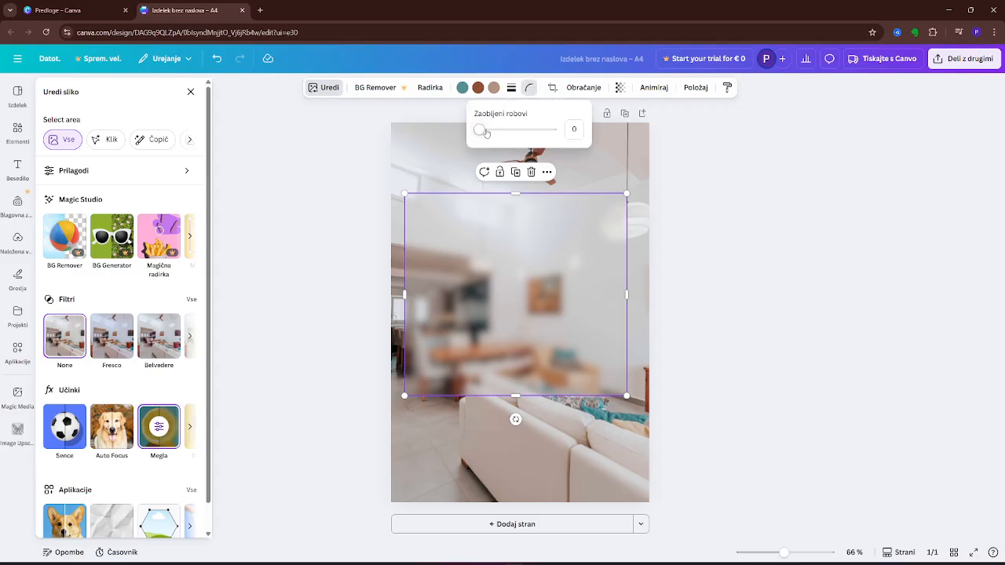
drag(479, 130, 575, 138)
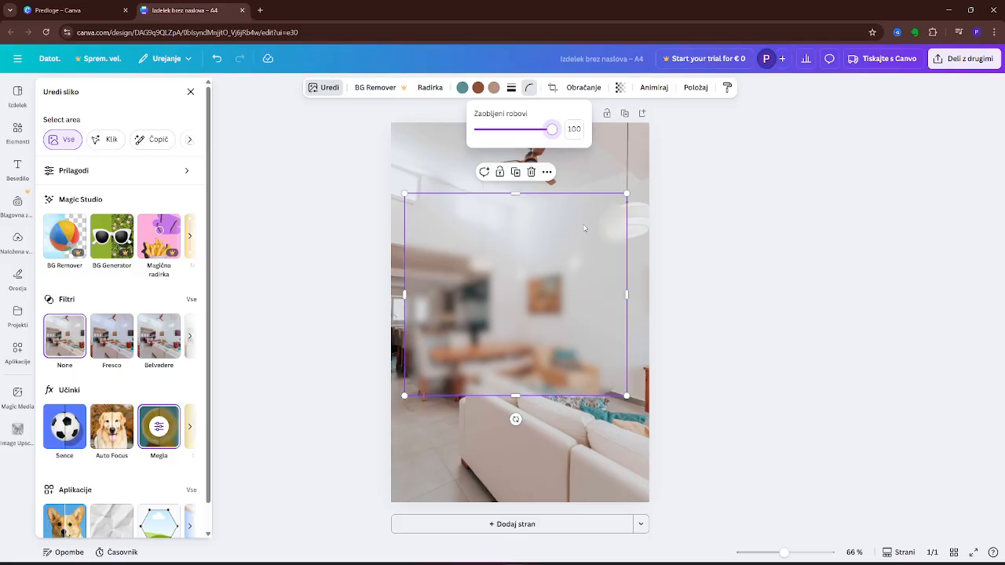
click(780, 291)
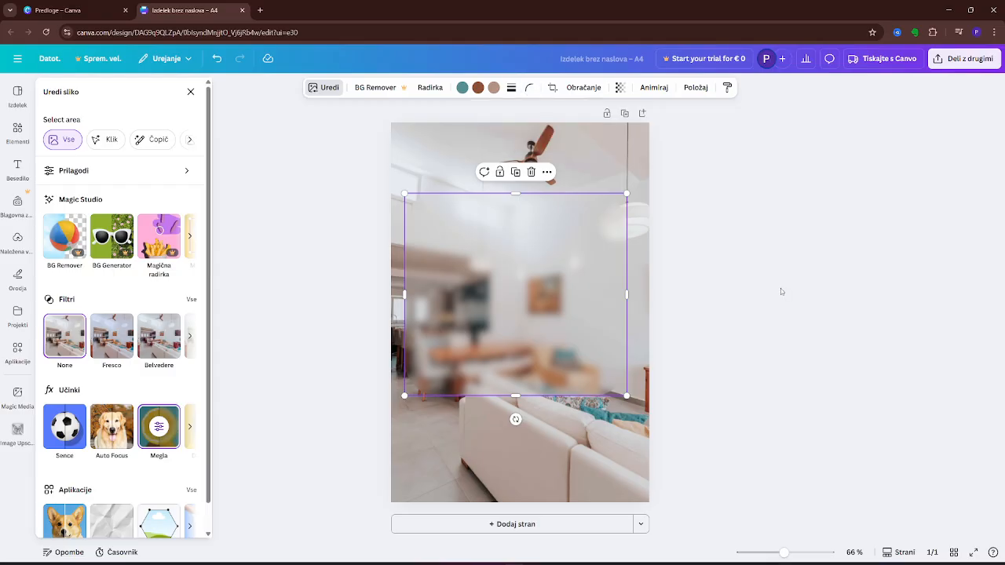
click(781, 291)
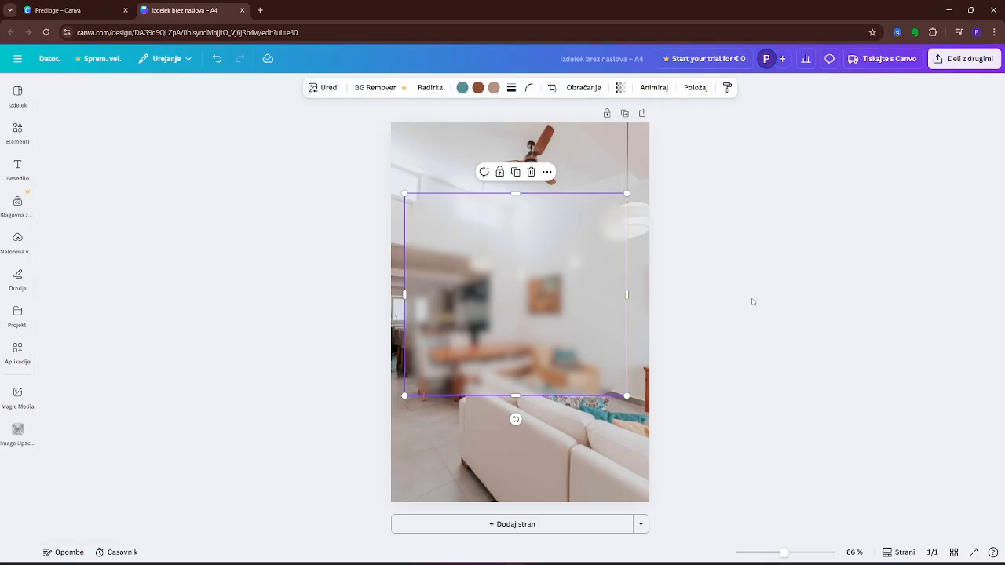
Add the gold "GOLDEN HOUR" font combination and centre it in the upper part of the blurred panel.
click(8, 165)
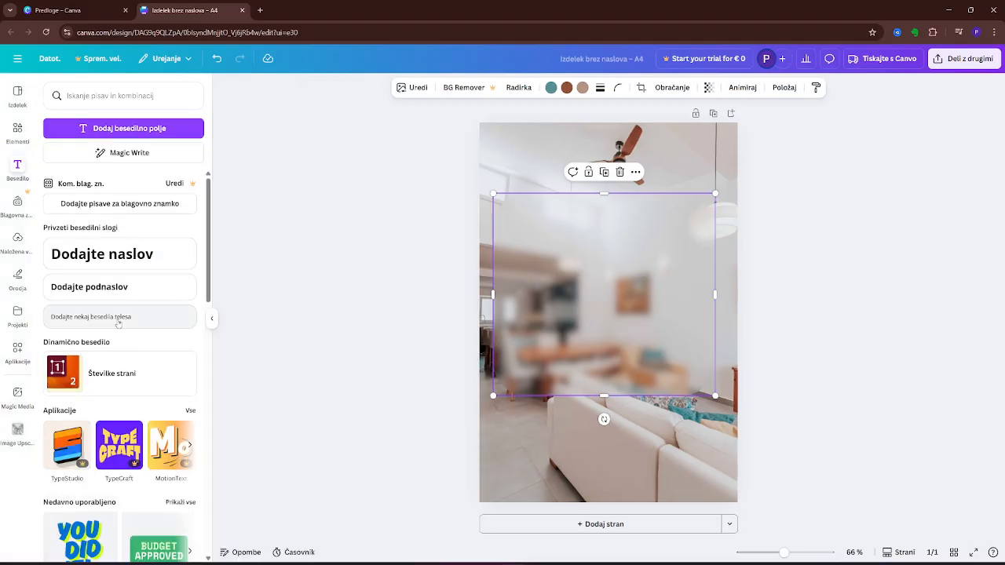
scroll(118, 323, down, 5)
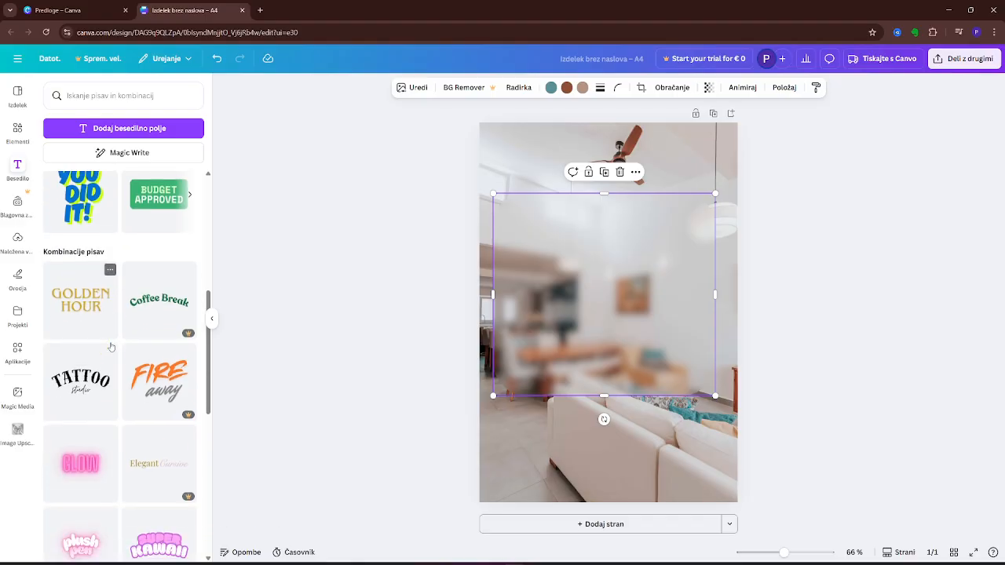
drag(81, 298, 623, 249)
drag(710, 304, 627, 250)
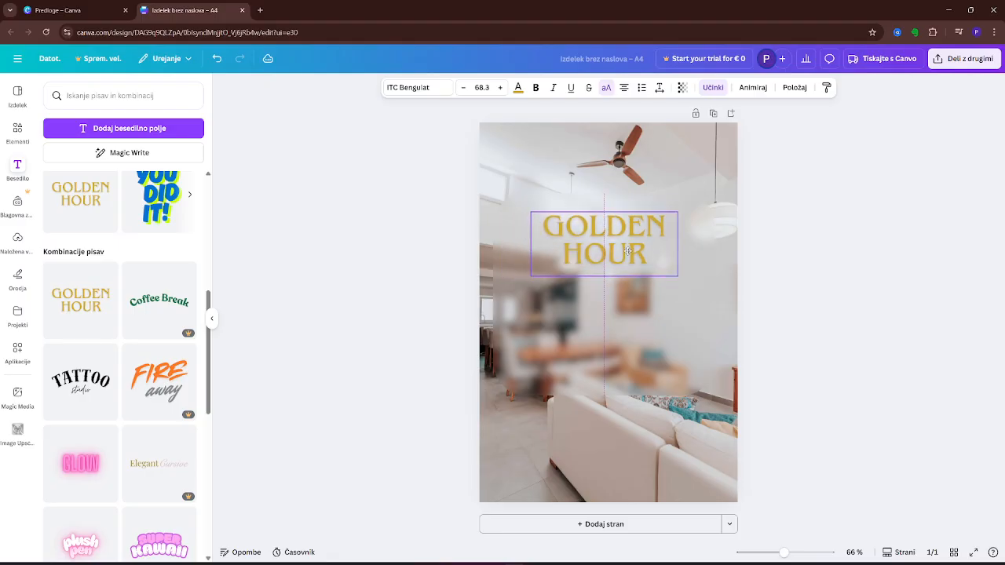
Search the elements library for "rings".
click(17, 131)
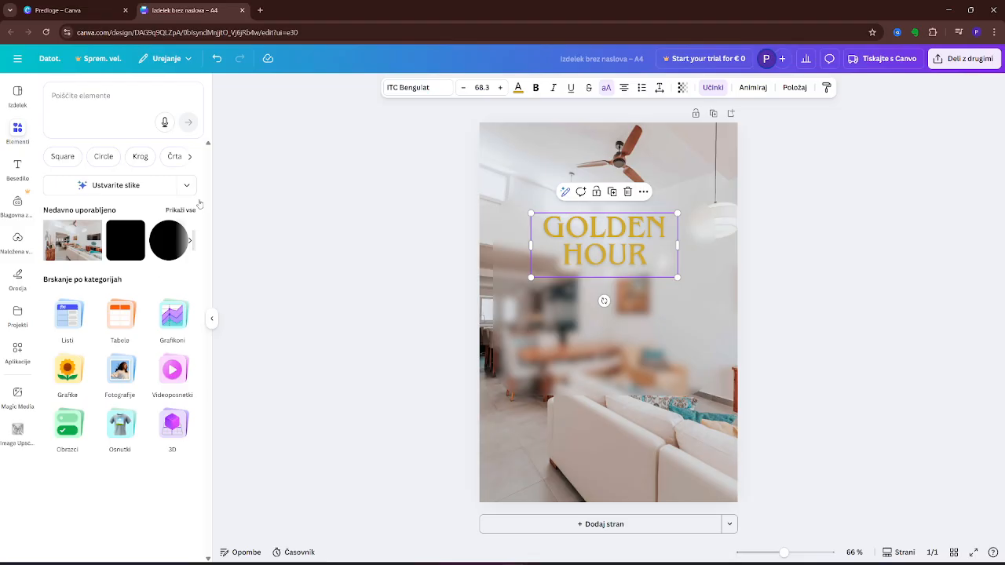
click(98, 91)
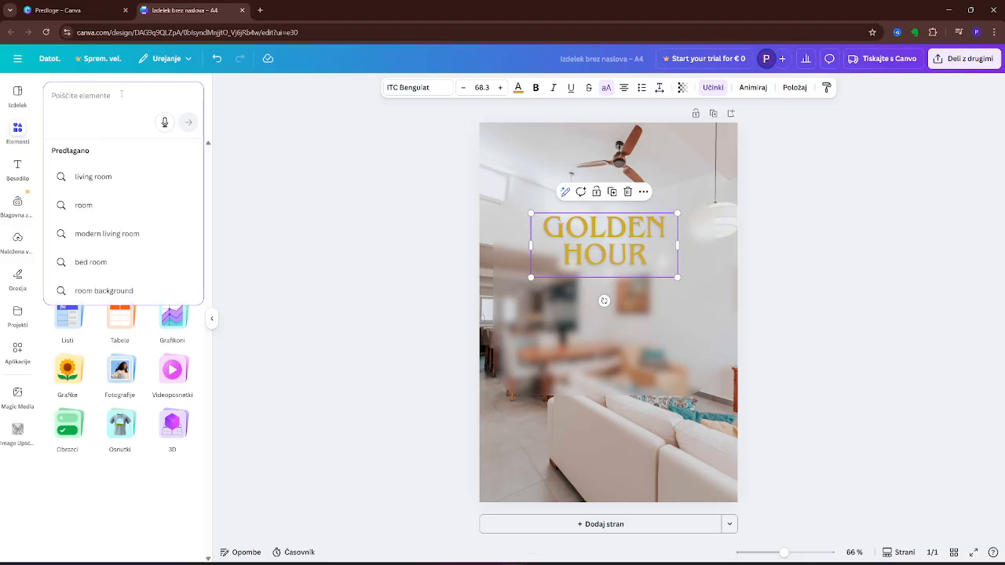
click(214, 163)
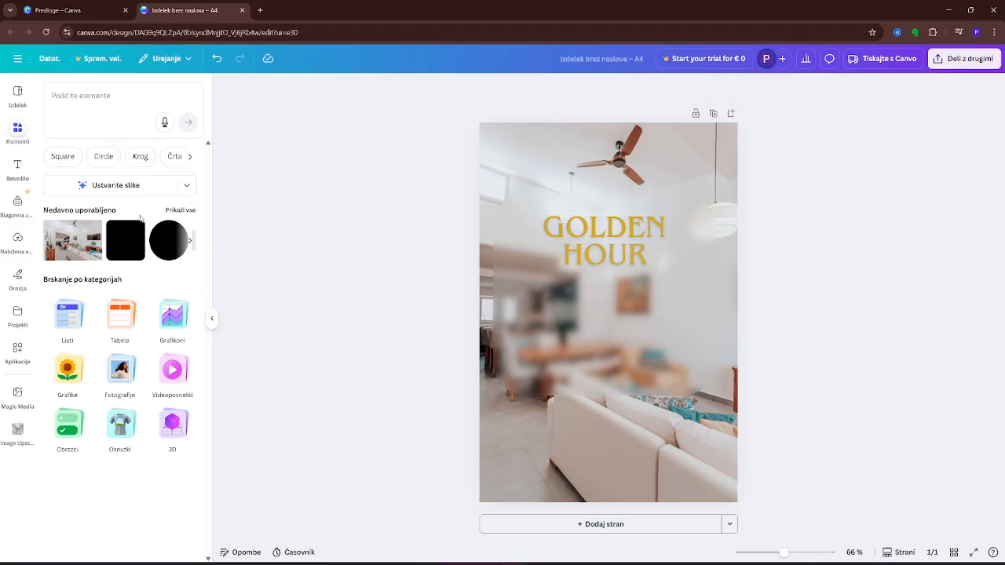
click(190, 157)
click(190, 158)
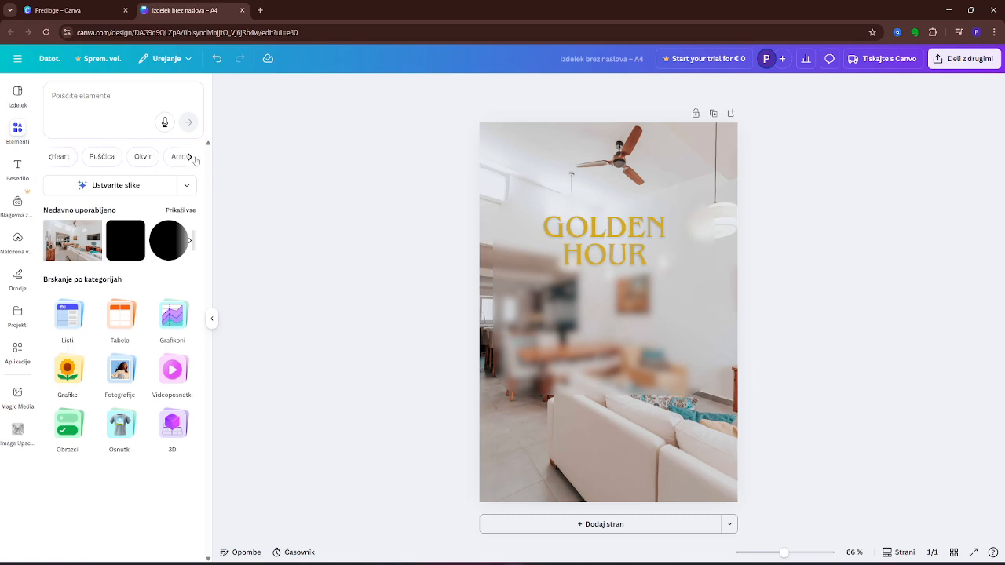
click(110, 98)
text(rings)
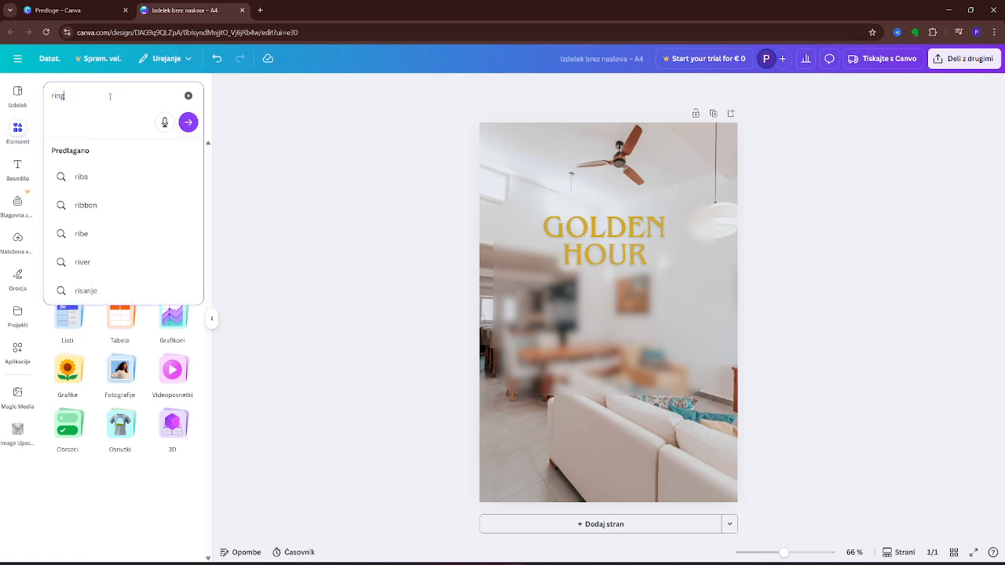
key(Return)
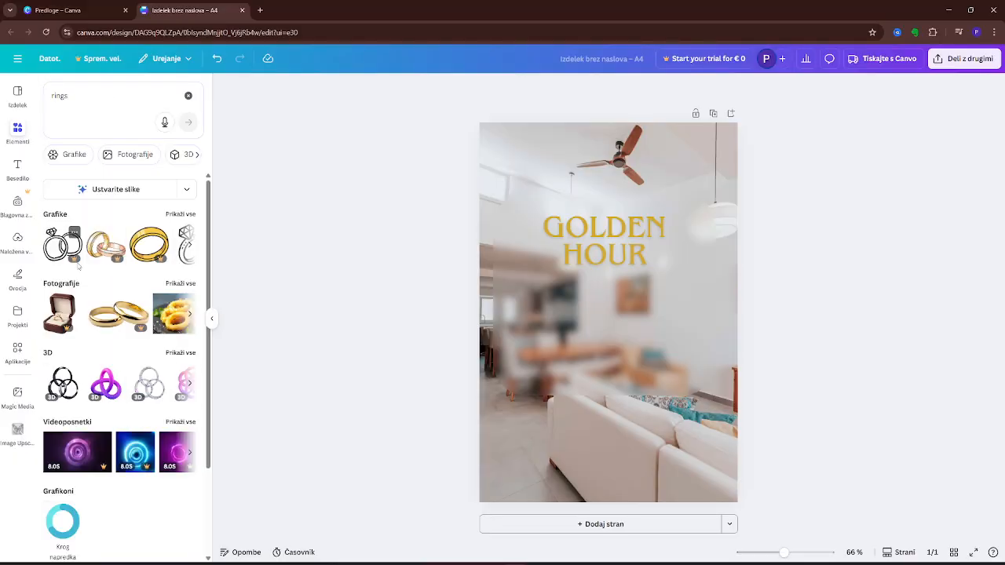
Show all graphics found for rings and add the black line drawing of joined hands with small hearts to the page.
scroll(122, 354, down, 2)
scroll(118, 259, down, 2)
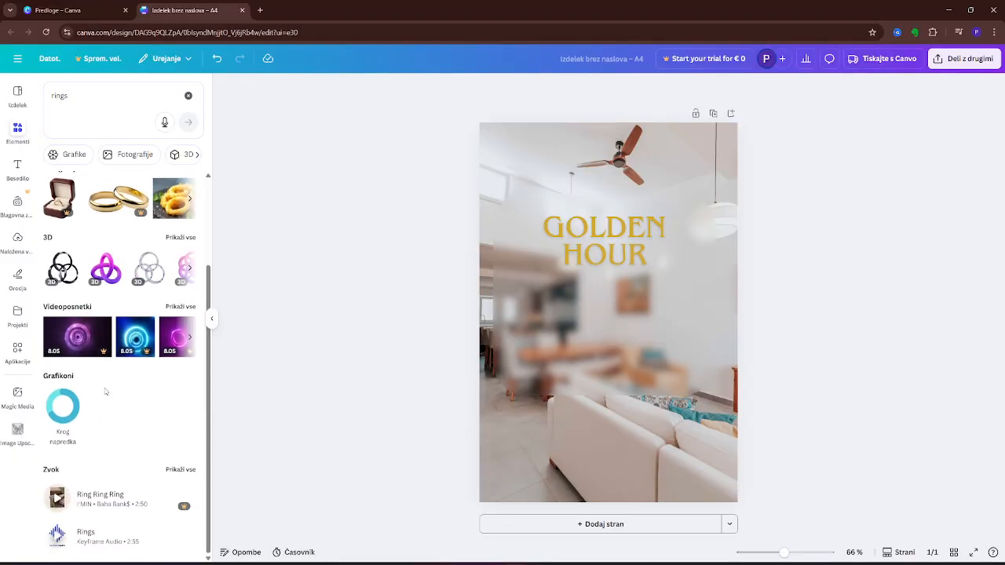
scroll(118, 259, up, 3)
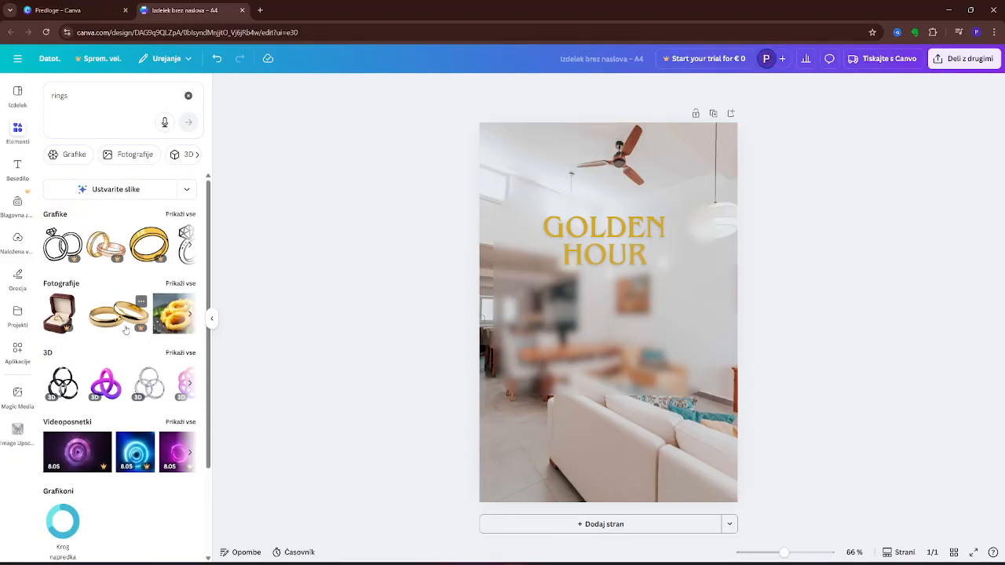
click(180, 214)
scroll(122, 286, down, 1)
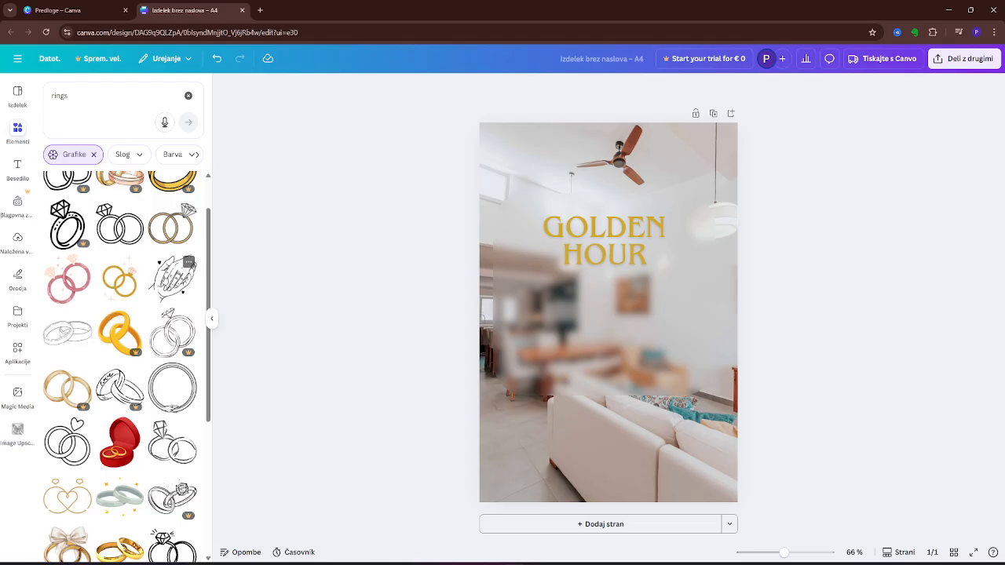
click(168, 279)
Resize the hands drawing and centre it directly below the GOLDEN HOUR text on the blurred panel, then deselect it and hide the elements library.
drag(609, 322, 608, 353)
drag(666, 279, 679, 264)
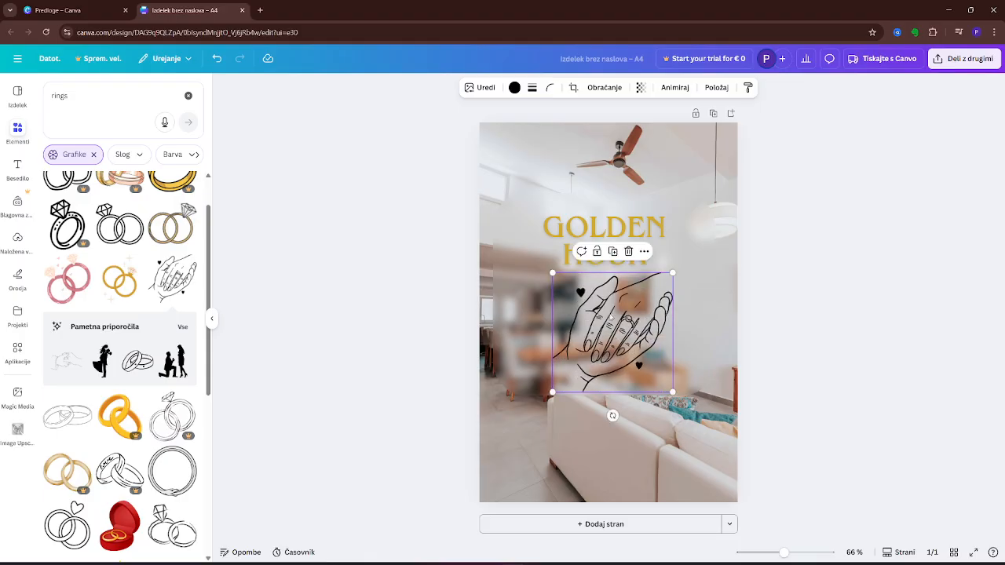
drag(609, 313, 606, 311)
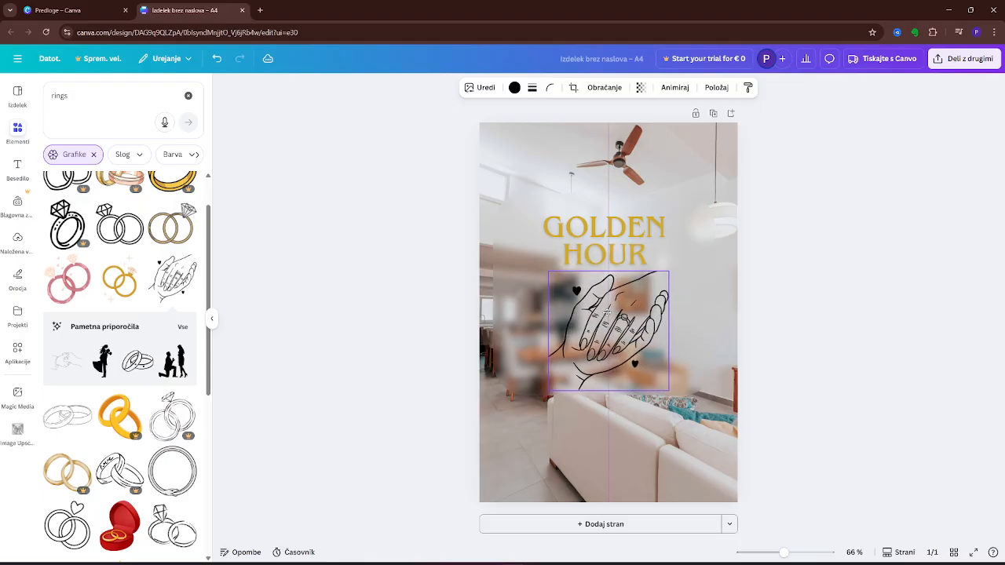
click(825, 326)
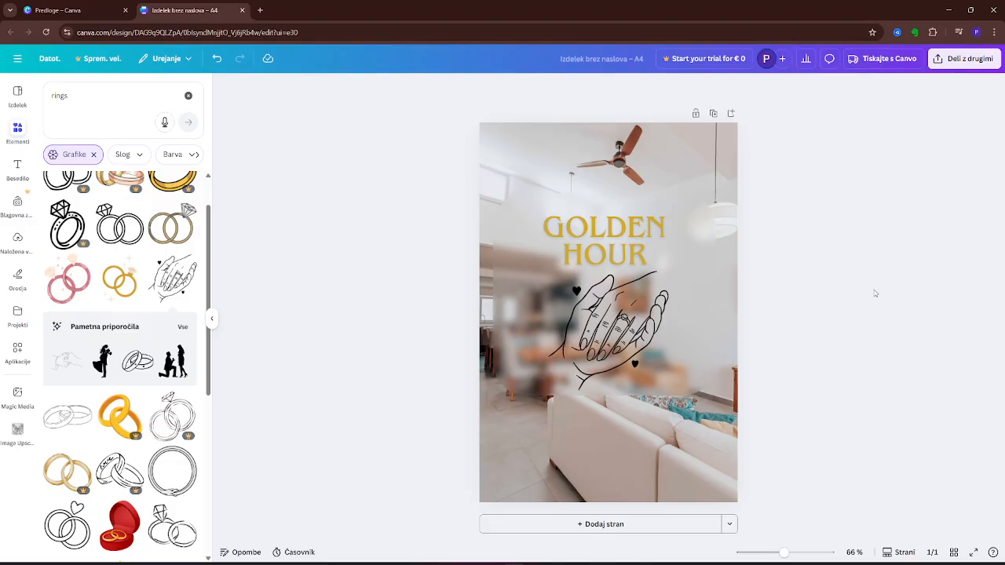
click(14, 139)
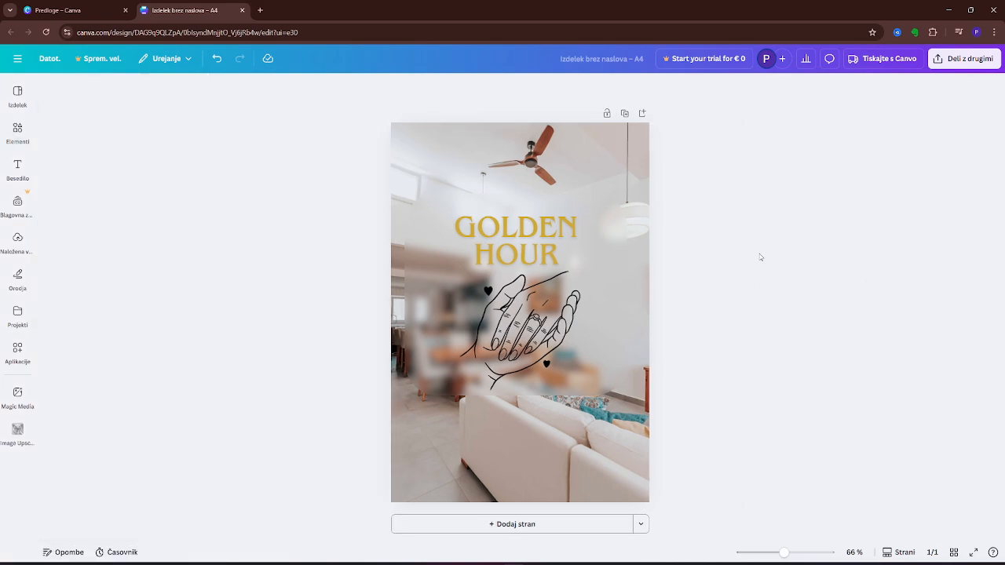